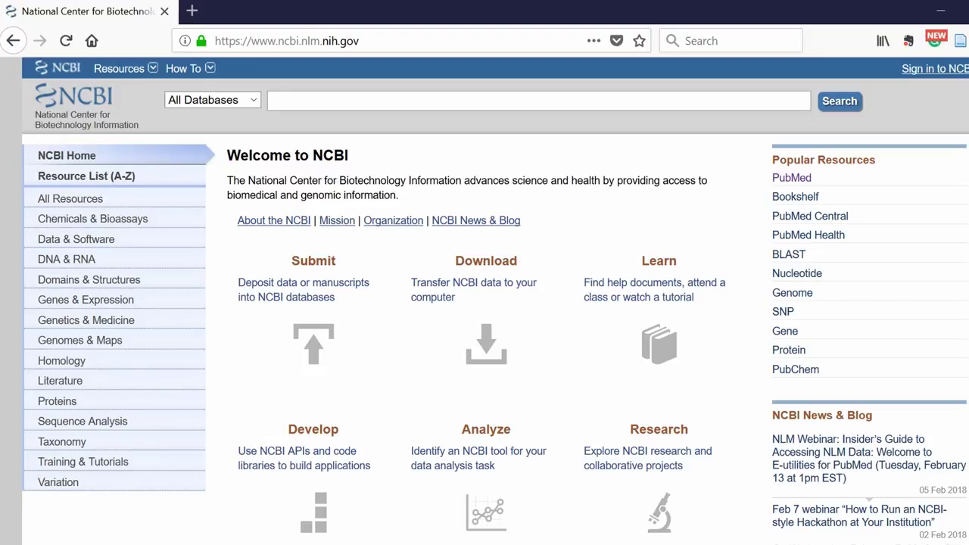
- Search the Nucleotide database for 'Interleukin 6'
{"action": "type", "text": "Interleukin 6"}
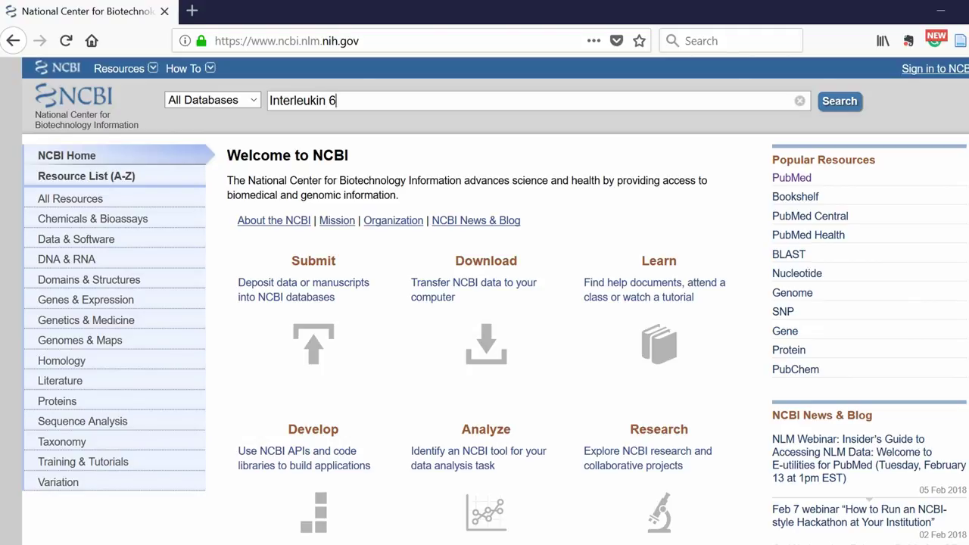
{"action": "left_click", "coordinate": [254, 106]}
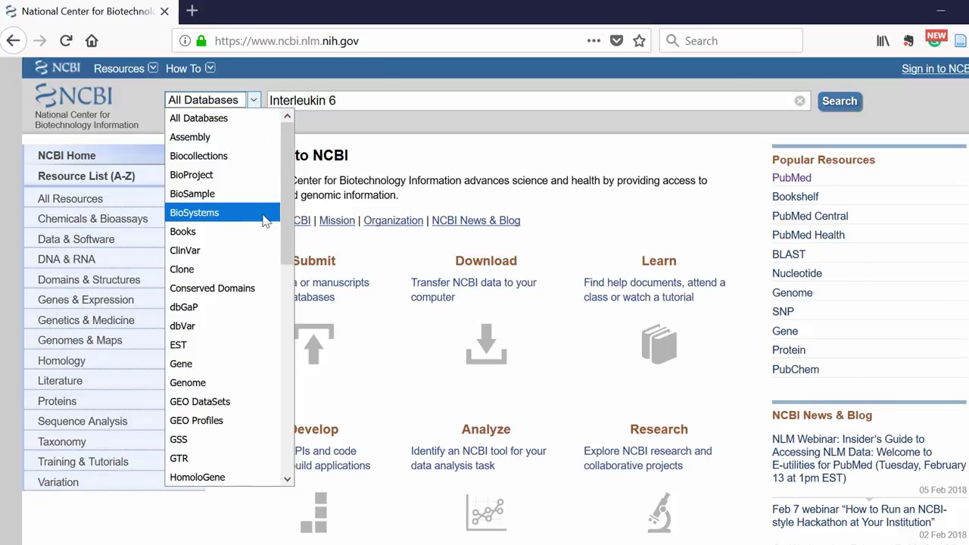
{"action": "left_click_drag", "start_coordinate": [286, 223], "coordinate": [284, 333]}
{"action": "left_click", "coordinate": [250, 339]}
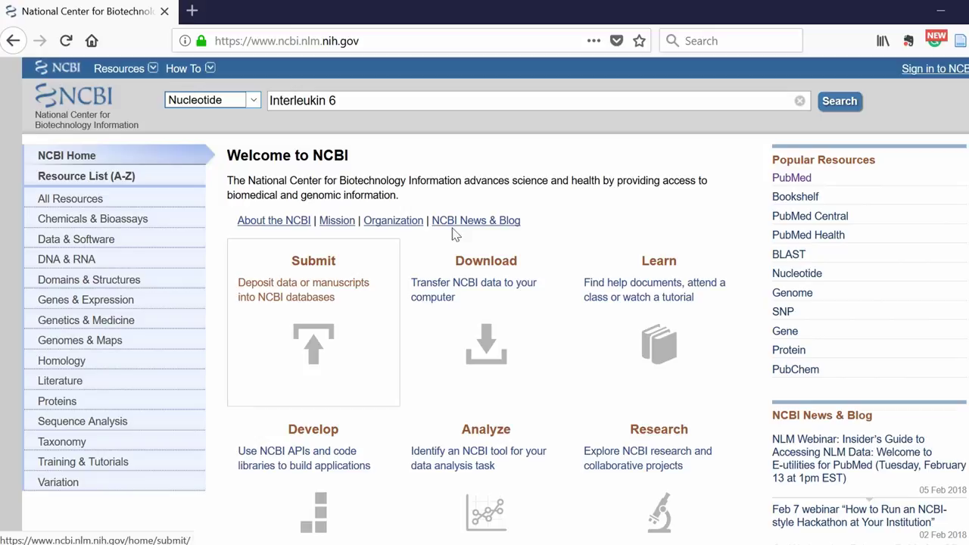
{"action": "left_click", "coordinate": [839, 106]}
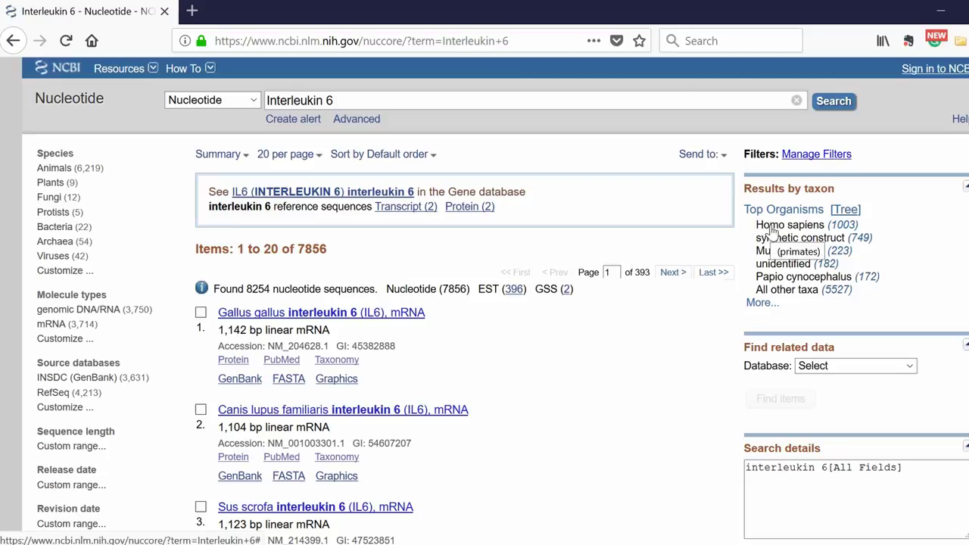
- Narrow the Interleukin 6 results to the Homo sapiens organism
{"action": "left_click", "coordinate": [772, 226]}
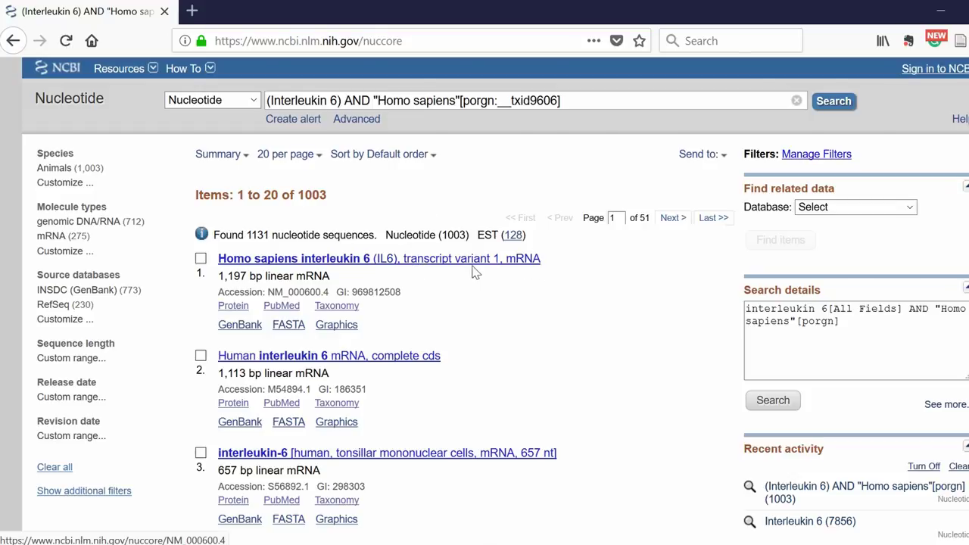
- Open the human IL6 transcript variant 1 record NM_000600.4 and pick primers from it
{"action": "left_click", "coordinate": [430, 266]}
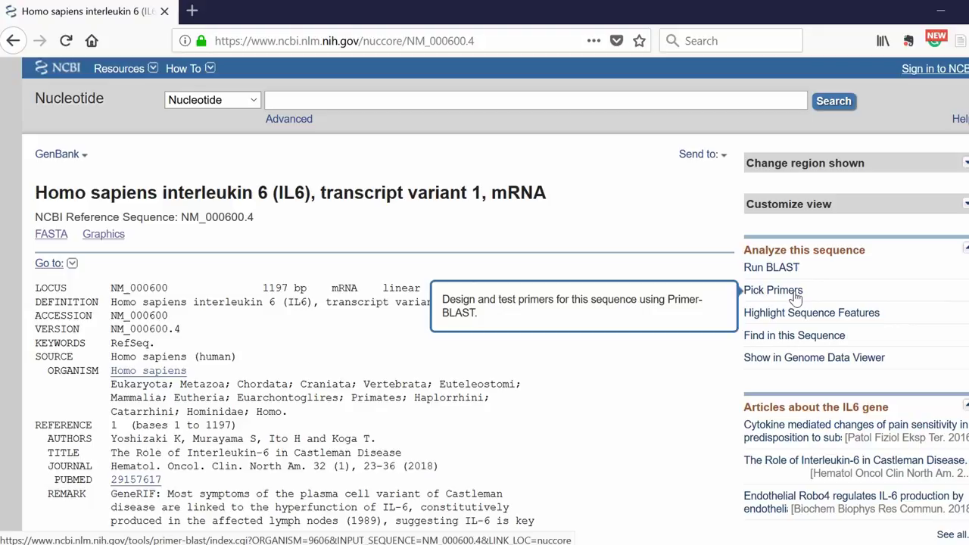
{"action": "left_click", "coordinate": [793, 295]}
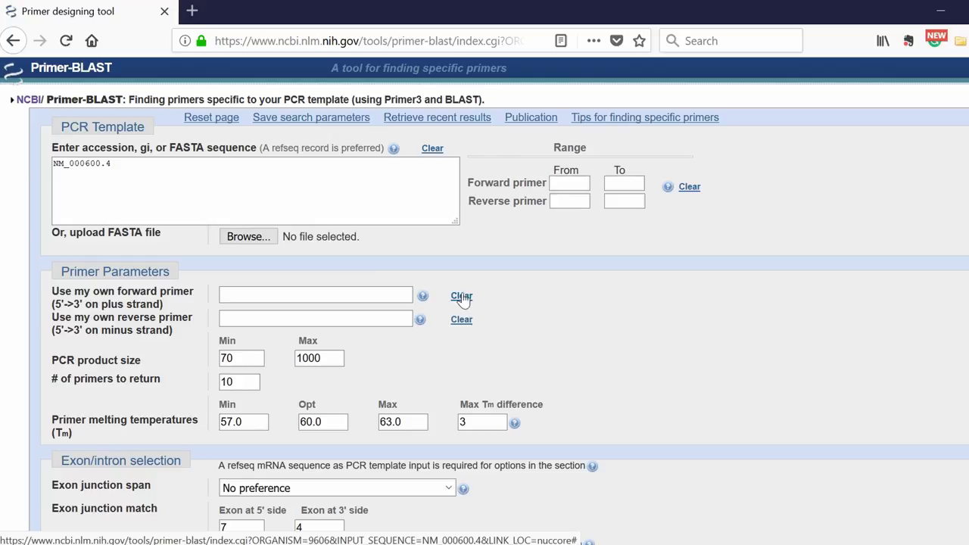
- Leave the NM_000600.4 template settings at default, open a blank tab, and scroll to Primer Parameters
{"action": "left_click", "coordinate": [155, 215]}
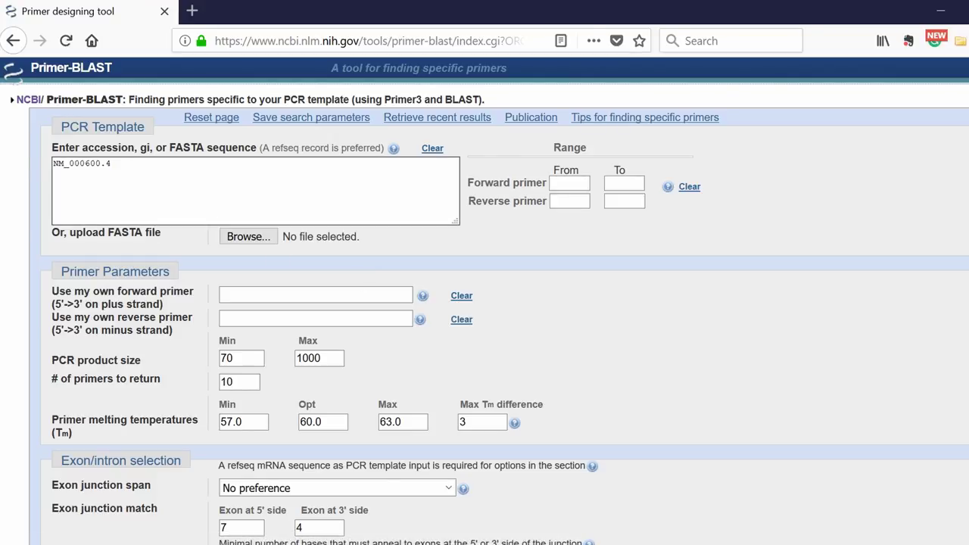
{"action": "key", "text": "ctrl+t"}
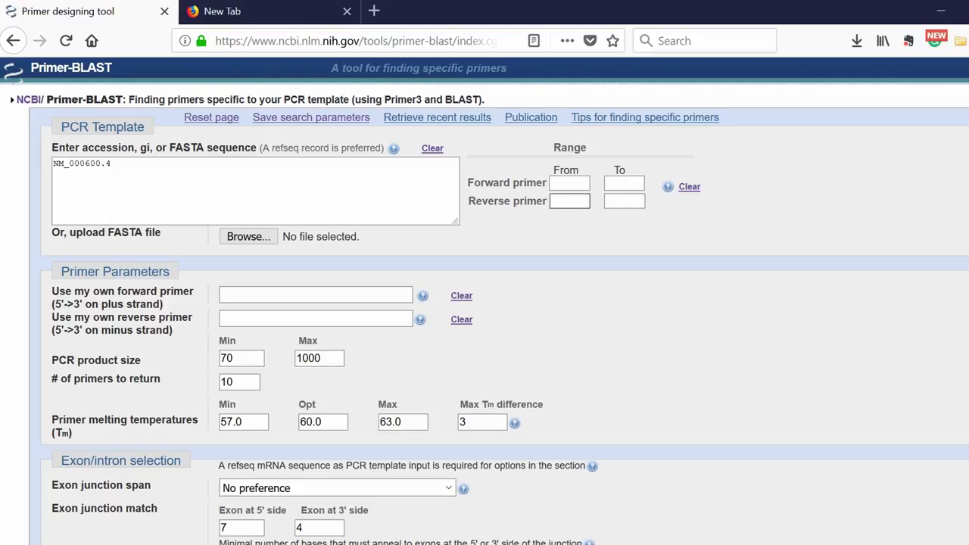
{"action": "left_click", "coordinate": [569, 182]}
{"action": "left_click", "coordinate": [106, 211]}
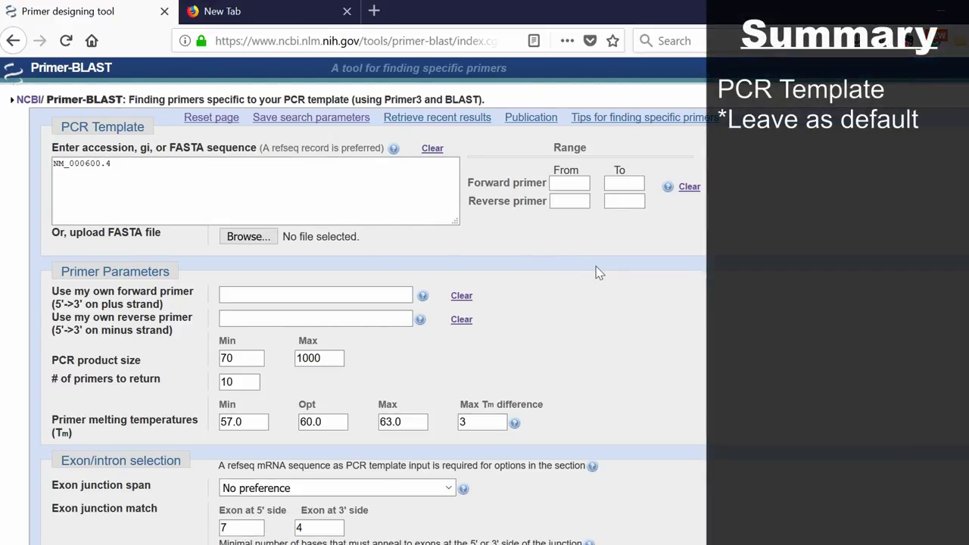
{"action": "scroll", "coordinate": [598, 273], "scroll_direction": "down", "scroll_amount": 4}
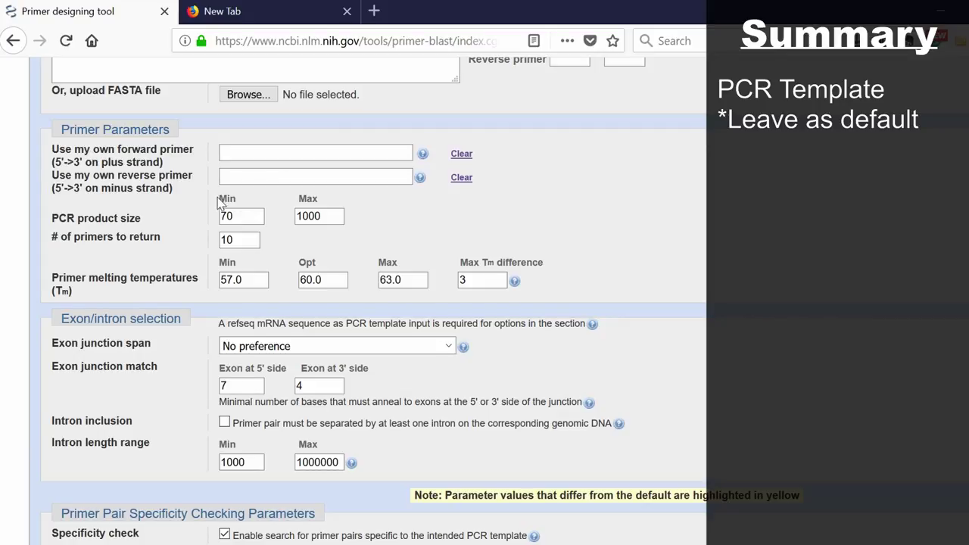
- Set the maximum PCR product size to 200
{"action": "scroll", "coordinate": [218, 203], "scroll_direction": "up", "scroll_amount": 1}
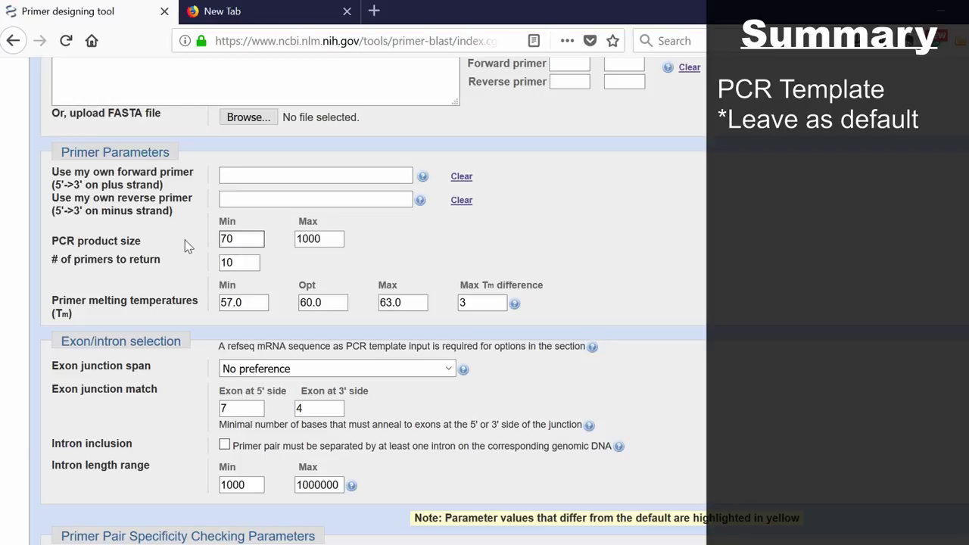
{"action": "key", "text": "Tab"}
{"action": "key", "text": "BackSpace"}
{"action": "key", "text": "BackSpace"}
{"action": "key", "text": "BackSpace"}
{"action": "key", "text": "BackSpace"}
{"action": "type", "text": "200"}
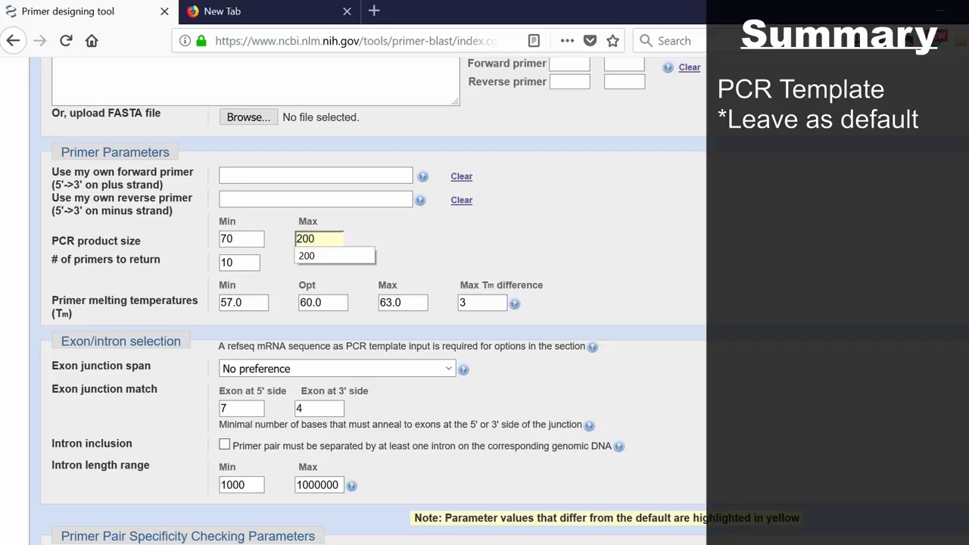
{"action": "left_click", "coordinate": [391, 235]}
{"action": "left_click", "coordinate": [239, 262]}
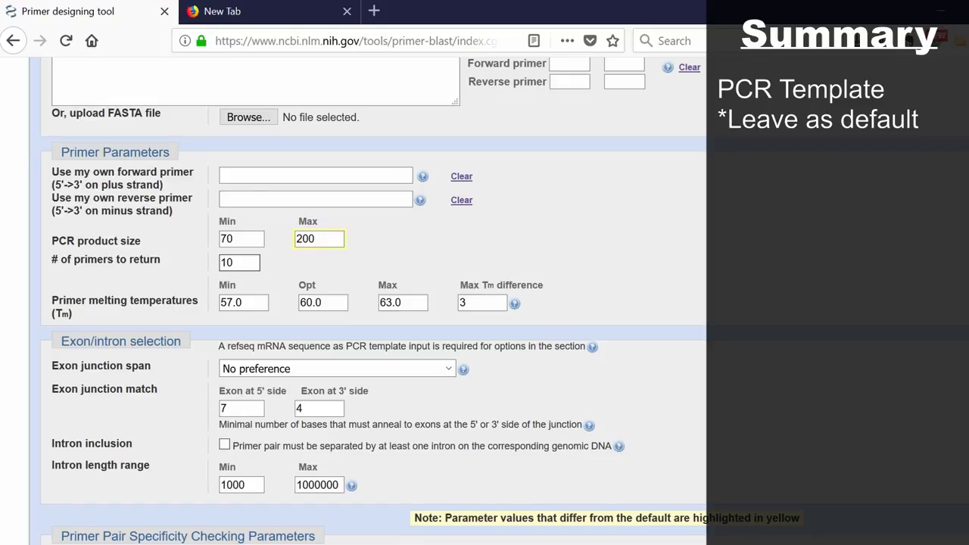
- Set primer melting temperatures to 59 minimum, 62 optimum and 65 maximum
{"action": "scroll", "coordinate": [281, 263], "scroll_direction": "down", "scroll_amount": 1}
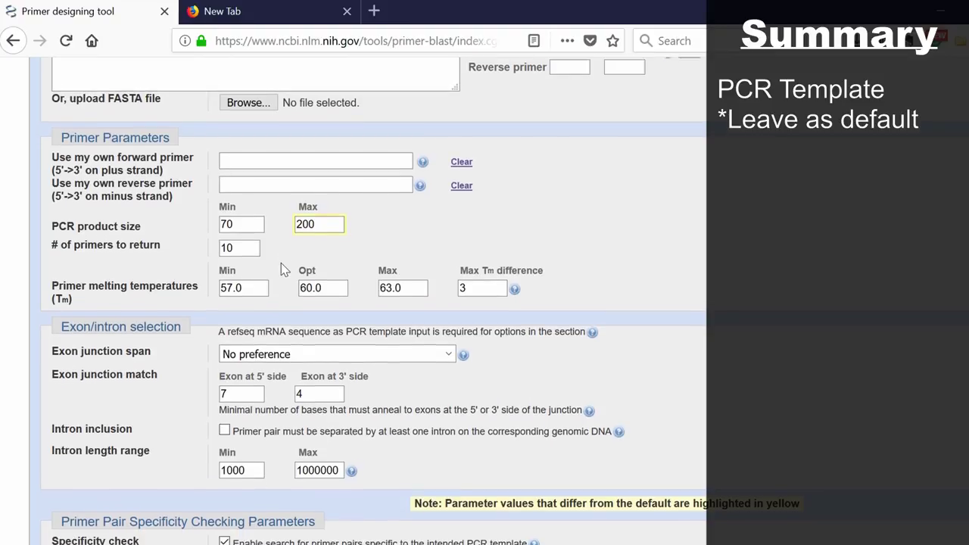
{"action": "left_click", "coordinate": [256, 278]}
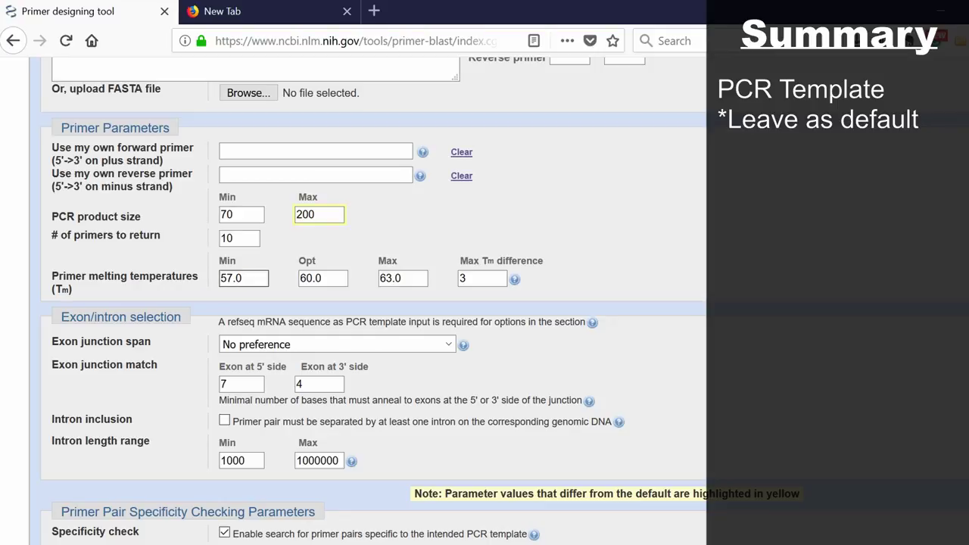
{"action": "key", "text": "BackSpace"}
{"action": "key", "text": "BackSpace"}
{"action": "key", "text": "BackSpace"}
{"action": "key", "text": "BackSpace"}
{"action": "type", "text": "5"}
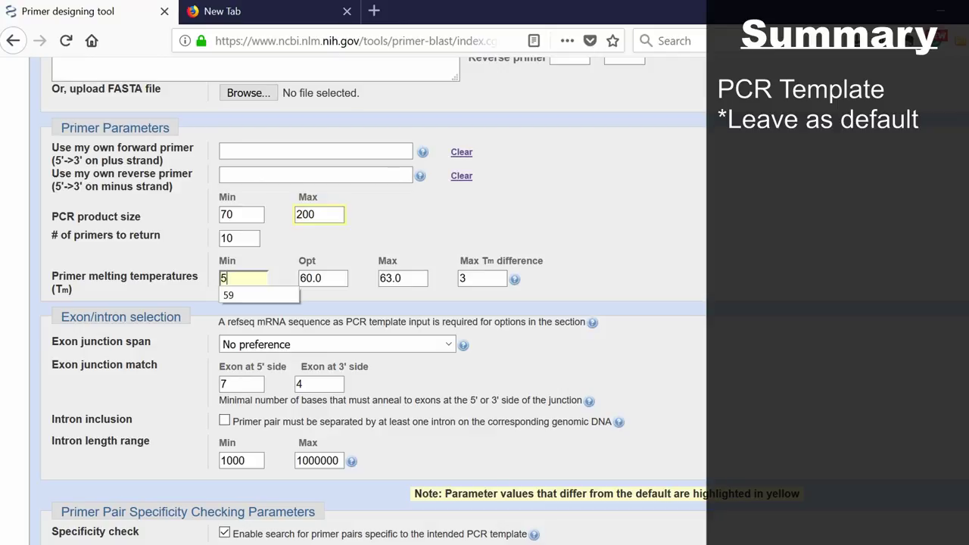
{"action": "type", "text": "9"}
{"action": "key", "text": "Tab"}
{"action": "key", "text": "BackSpace"}
{"action": "key", "text": "BackSpace"}
{"action": "key", "text": "BackSpace"}
{"action": "key", "text": "BackSpace"}
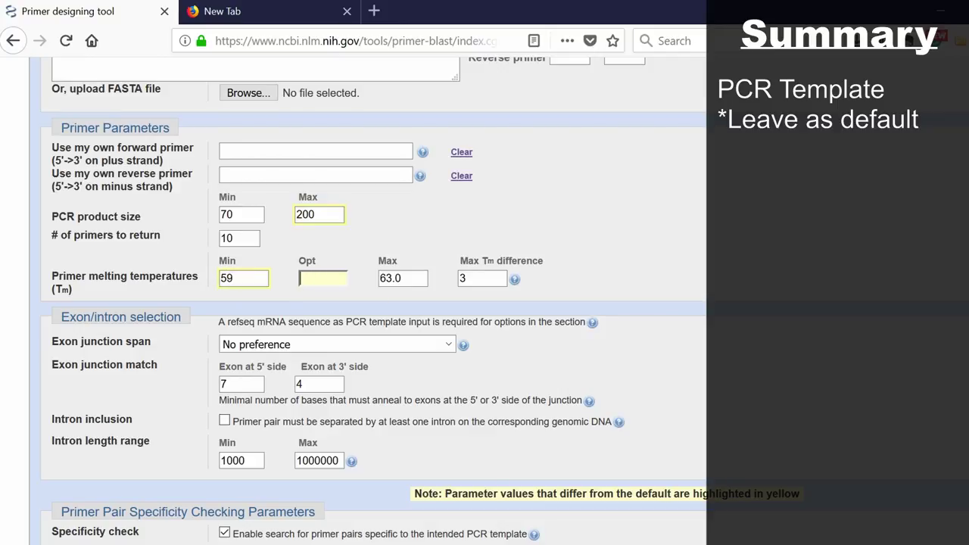
{"action": "type", "text": "6"}
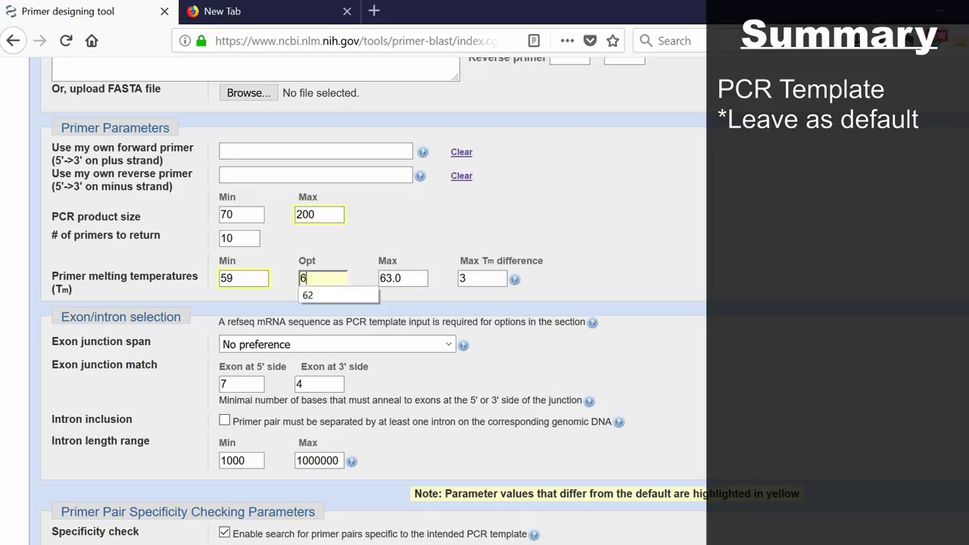
{"action": "type", "text": "2"}
{"action": "key", "text": "Tab"}
{"action": "key", "text": "BackSpace"}
{"action": "key", "text": "BackSpace"}
{"action": "key", "text": "BackSpace"}
{"action": "key", "text": "BackSpace"}
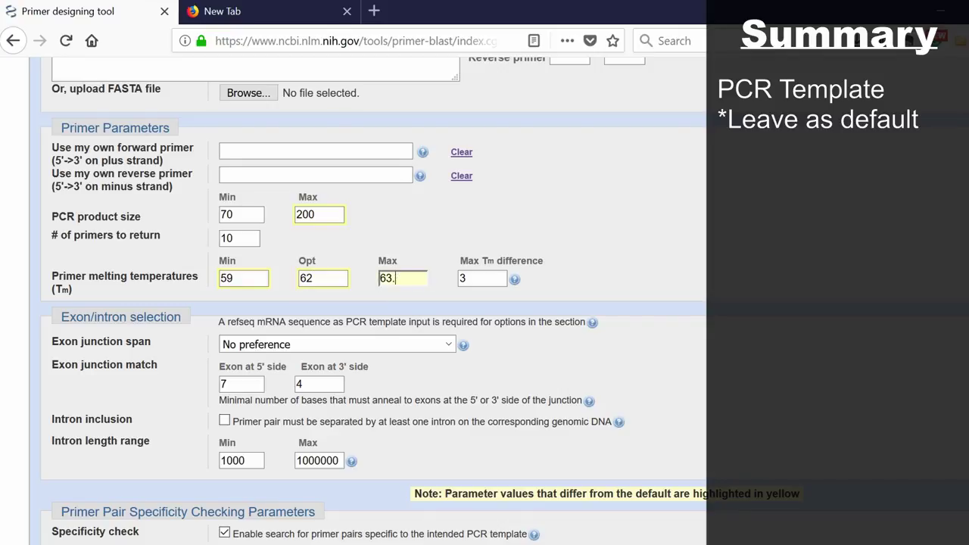
{"action": "type", "text": "65"}
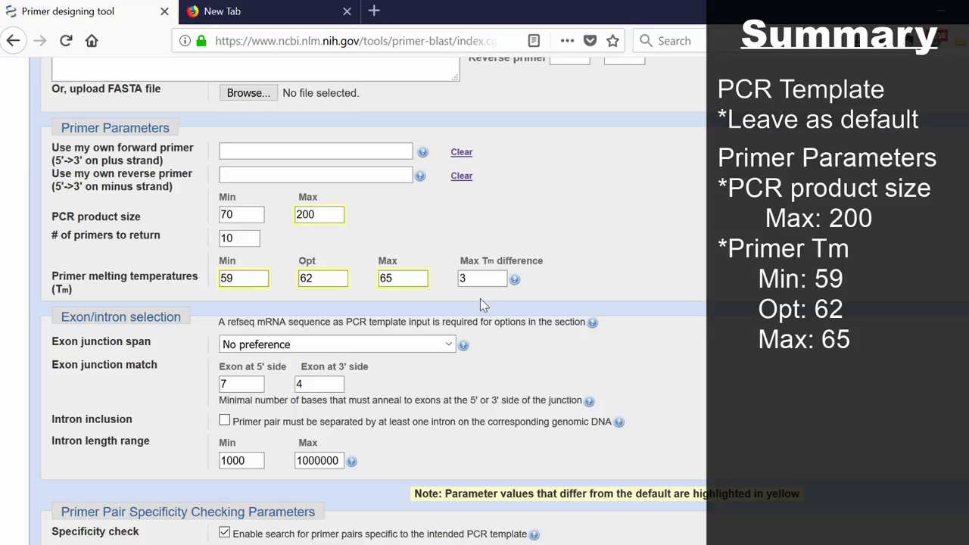
{"action": "scroll", "coordinate": [480, 298], "scroll_direction": "down", "scroll_amount": 2}
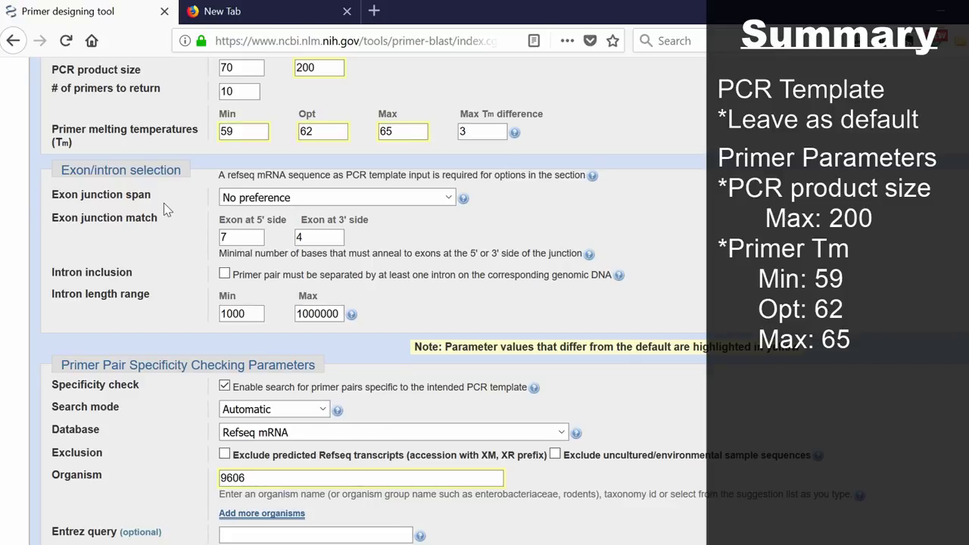
{"action": "left_click", "coordinate": [264, 198]}
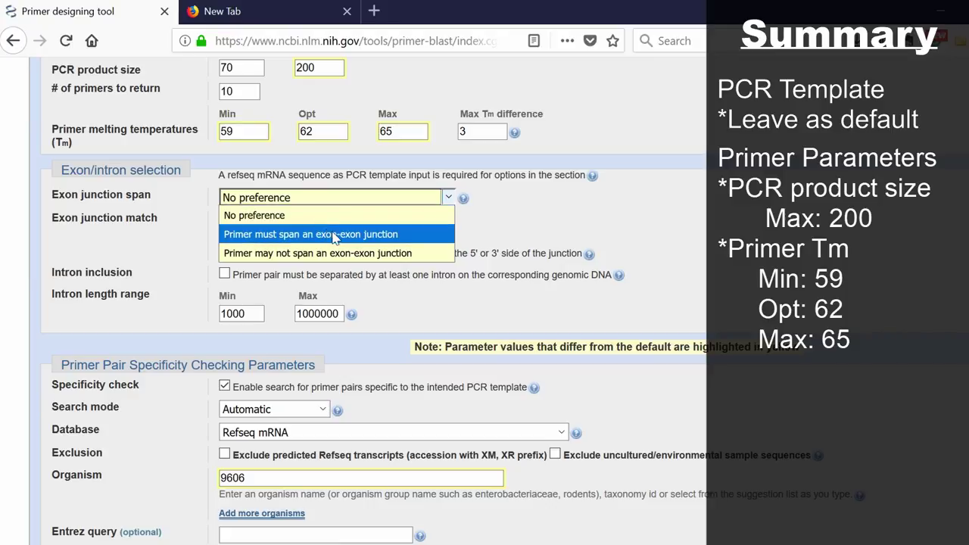
{"action": "left_click", "coordinate": [395, 237]}
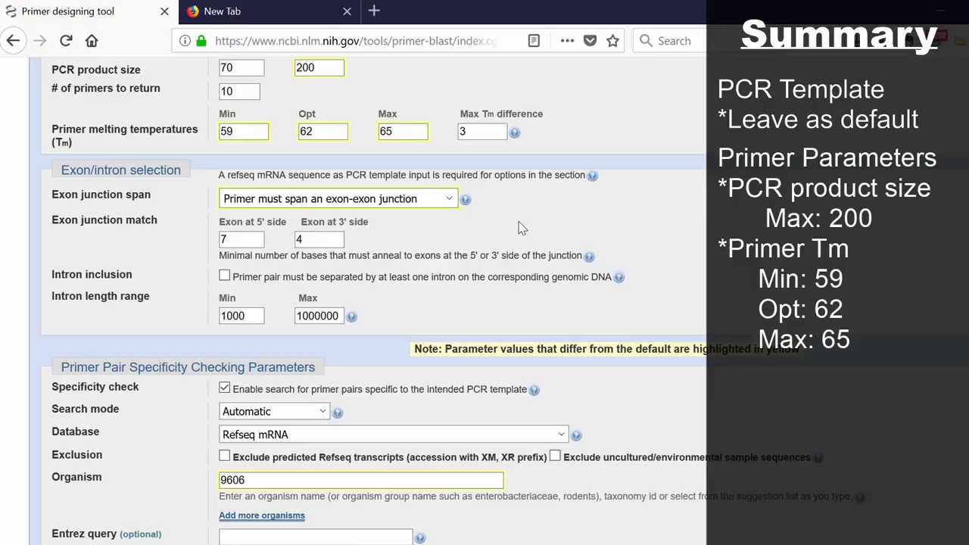
{"action": "left_click", "coordinate": [240, 239]}
{"action": "left_click", "coordinate": [319, 239]}
{"action": "left_click", "coordinate": [240, 239]}
{"action": "key", "text": "BackSpace"}
{"action": "type", "text": "7"}
{"action": "left_click", "coordinate": [319, 239]}
{"action": "left_click", "coordinate": [403, 202]}
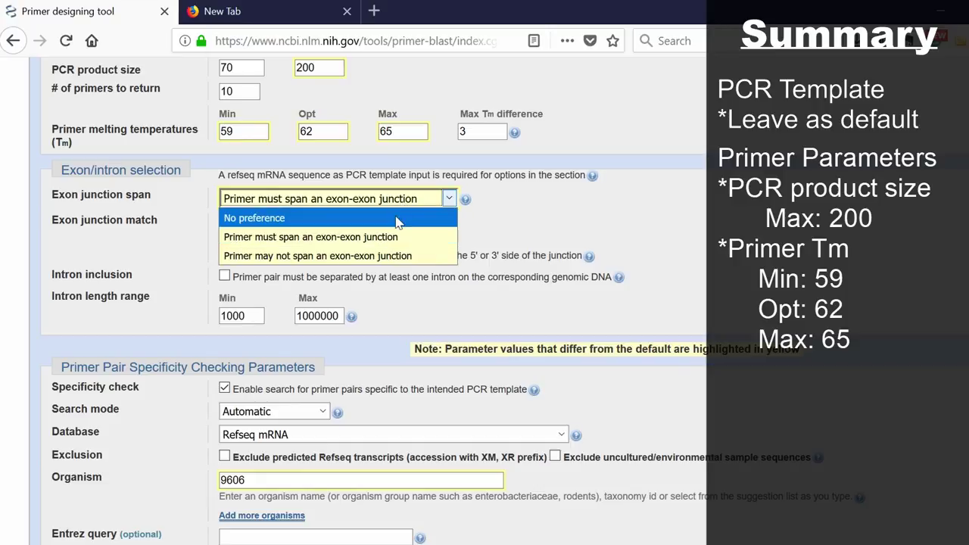
{"action": "left_click", "coordinate": [396, 217]}
{"action": "left_click", "coordinate": [448, 218]}
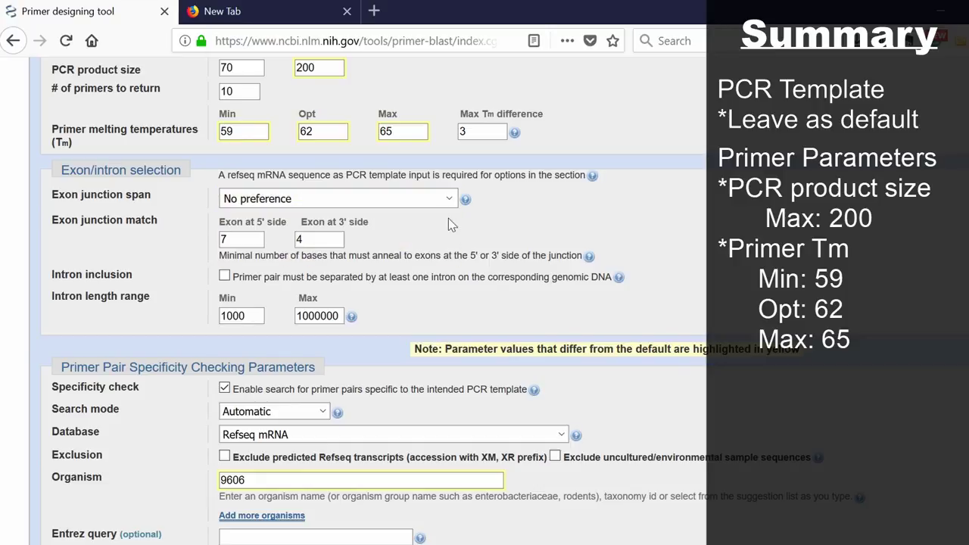
{"action": "scroll", "coordinate": [448, 219], "scroll_direction": "down", "scroll_amount": 1}
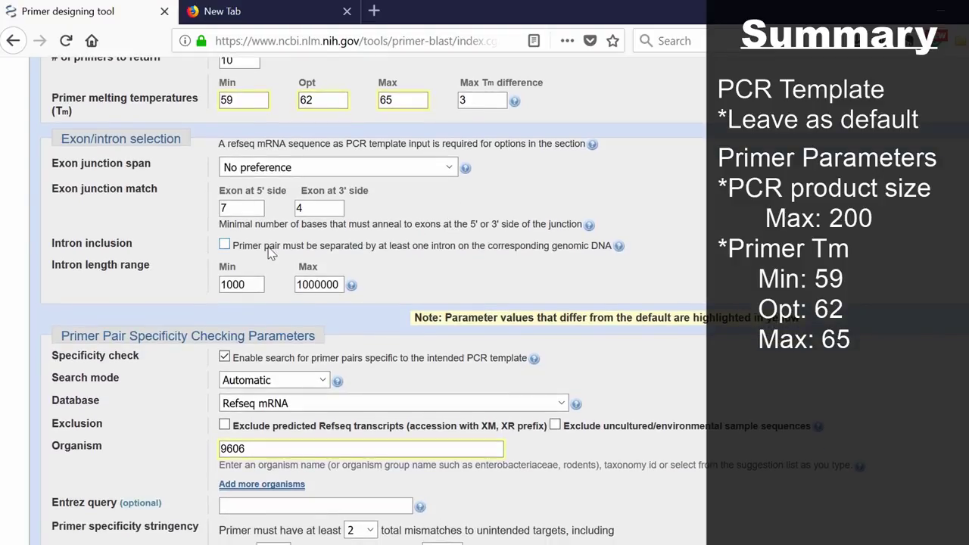
- Enable Intron inclusion and lower the minimum intron length from 1000 to 200
{"action": "left_click", "coordinate": [224, 244]}
{"action": "left_click", "coordinate": [240, 285]}
{"action": "key", "text": "BackSpace"}
{"action": "key", "text": "BackSpace"}
{"action": "key", "text": "BackSpace"}
{"action": "key", "text": "BackSpace"}
{"action": "type", "text": "200"}
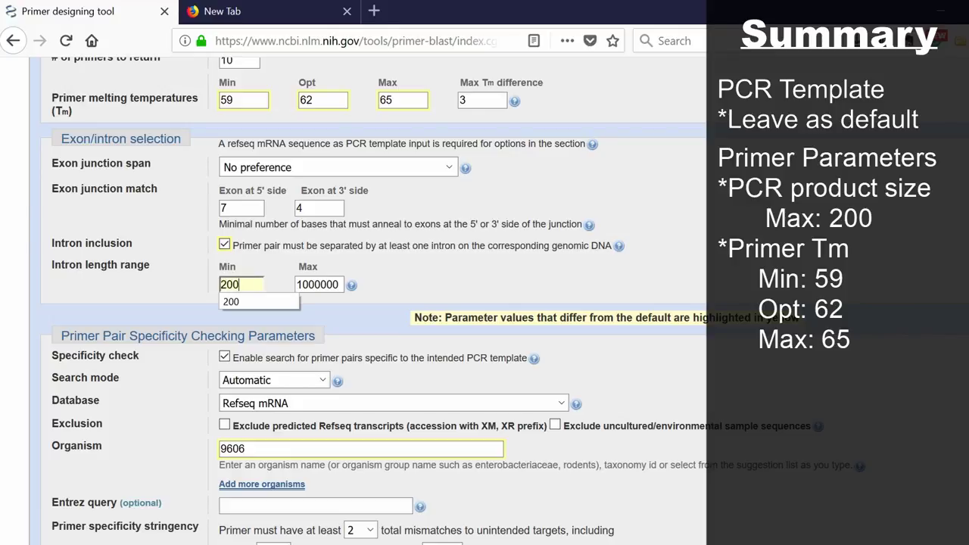
{"action": "left_click", "coordinate": [430, 290]}
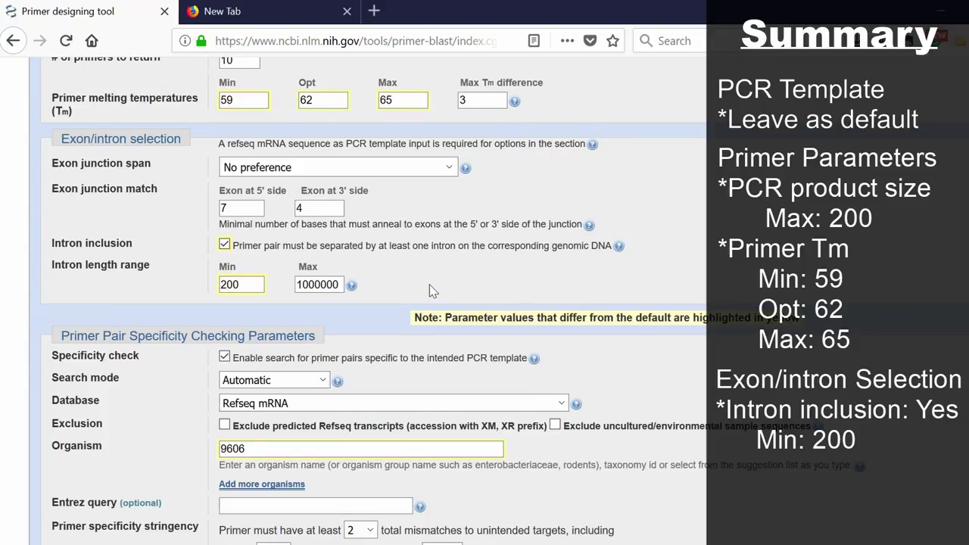
- Keep specificity checking at defaults: Refseq mRNA database, organism 9606, max target size 4000
{"action": "scroll", "coordinate": [432, 291], "scroll_direction": "down", "scroll_amount": 3}
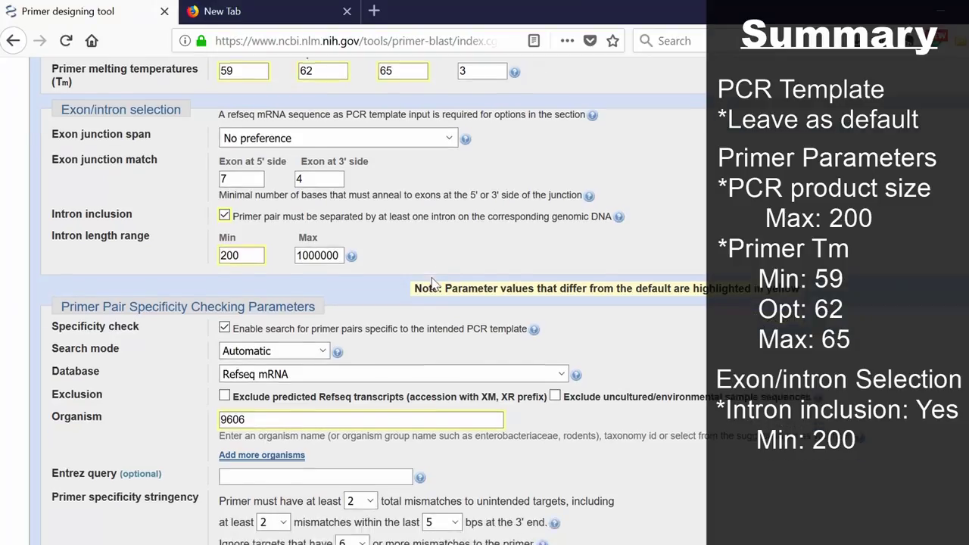
{"action": "scroll", "coordinate": [434, 283], "scroll_direction": "down", "scroll_amount": 2}
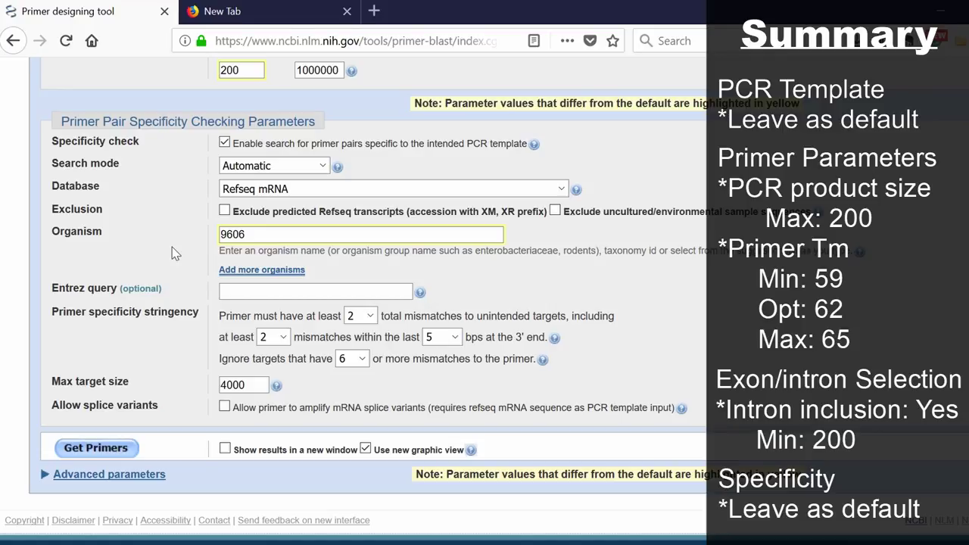
{"action": "left_click", "coordinate": [221, 239]}
- Review the advanced parameters (primer size 15/20/25, GC 20–80%) and collapse them again
{"action": "left_click", "coordinate": [115, 476]}
{"action": "scroll", "coordinate": [117, 482], "scroll_direction": "down", "scroll_amount": 10}
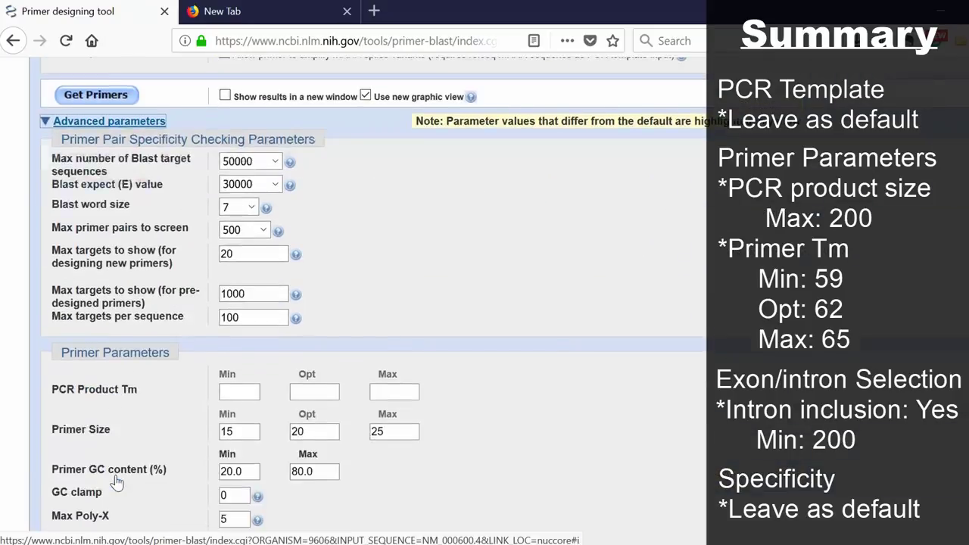
{"action": "scroll", "coordinate": [117, 482], "scroll_direction": "down", "scroll_amount": 8}
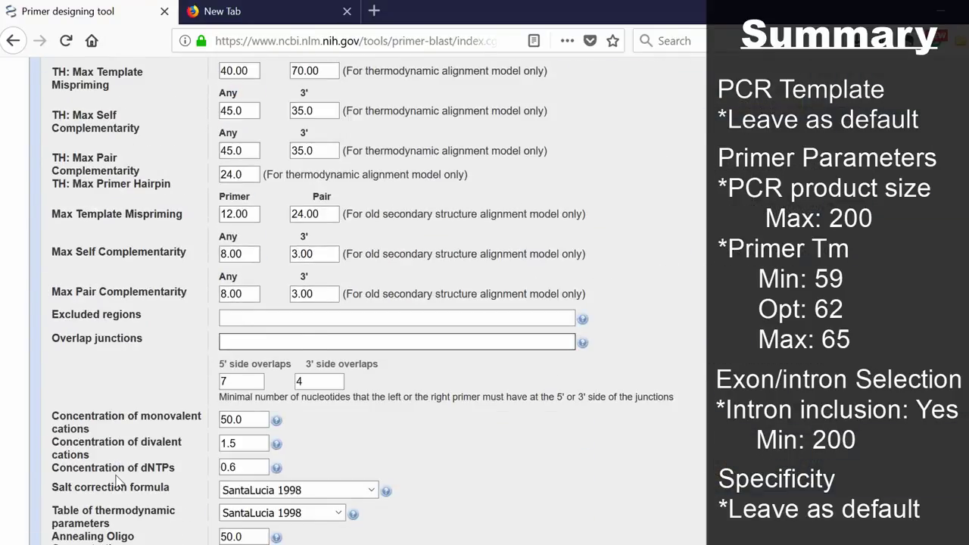
{"action": "scroll", "coordinate": [117, 482], "scroll_direction": "up", "scroll_amount": 8}
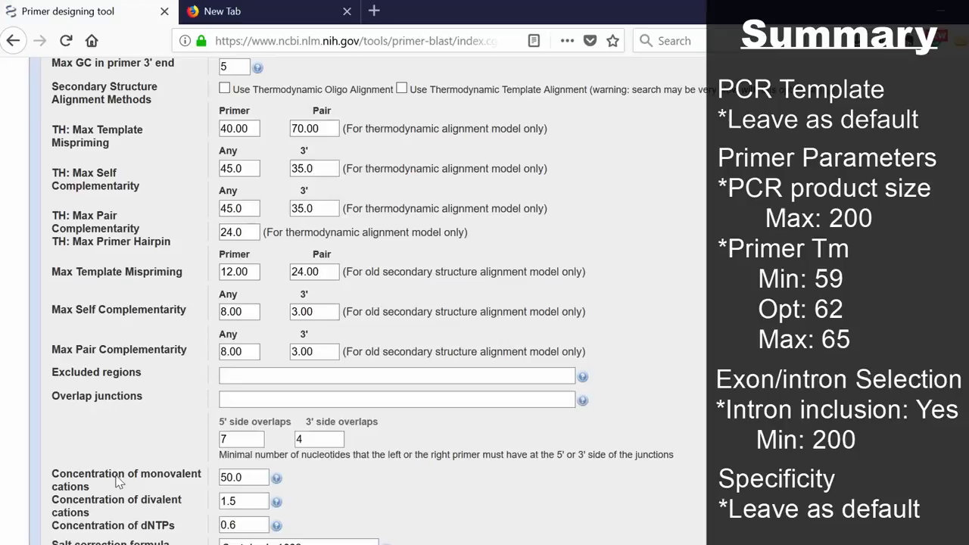
{"action": "scroll", "coordinate": [118, 482], "scroll_direction": "up", "scroll_amount": 3}
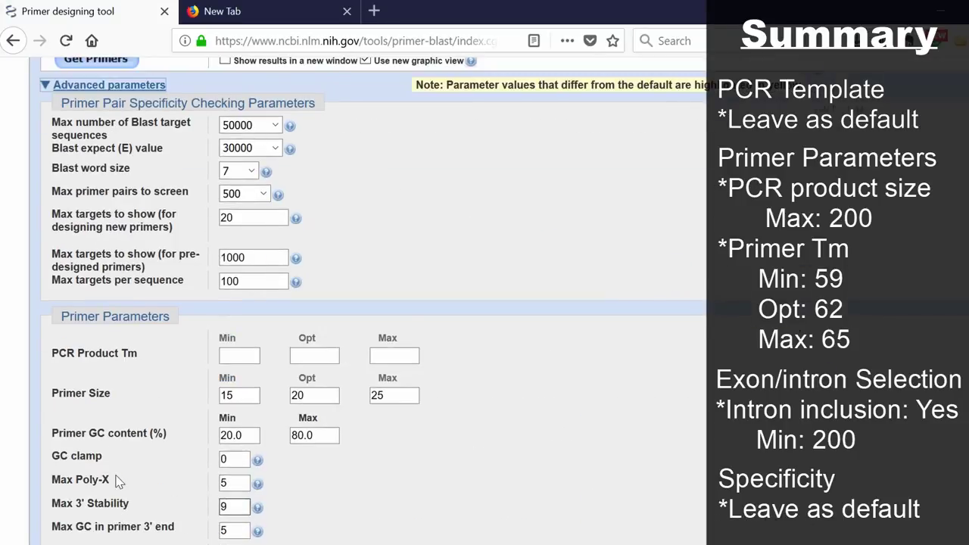
{"action": "scroll", "coordinate": [117, 482], "scroll_direction": "up", "scroll_amount": 4}
{"action": "left_click", "coordinate": [146, 335]}
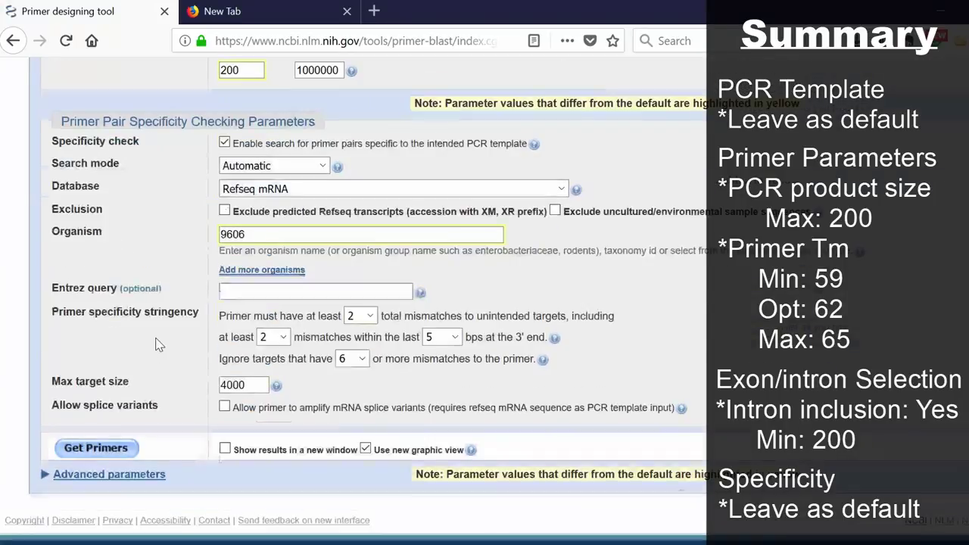
- Run Get Primers to map ten primer pairs on NM_000600.4
{"action": "left_click", "coordinate": [118, 451]}
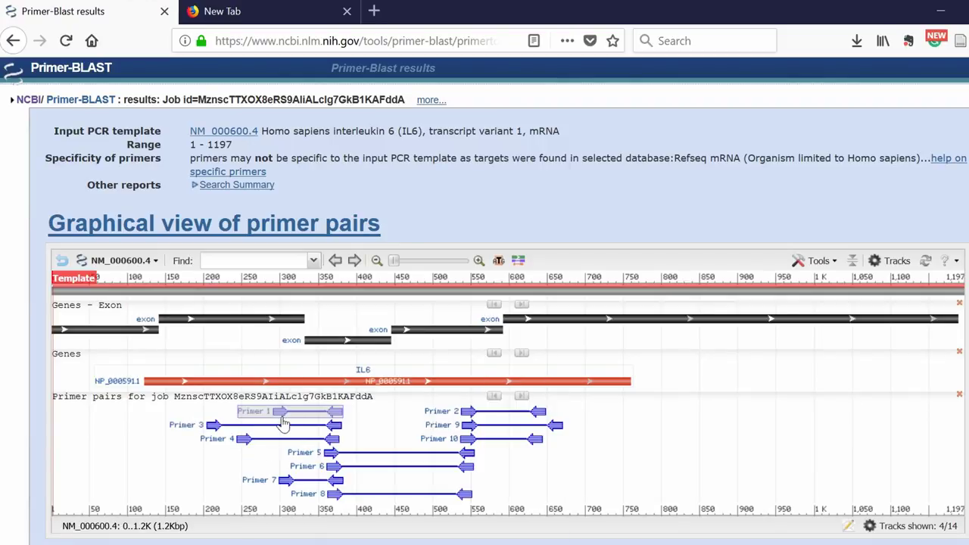
- Show Primer 1's details: forward 291–310, reverse 362–381, 91-bp product
{"action": "mouse_move", "coordinate": [282, 423]}
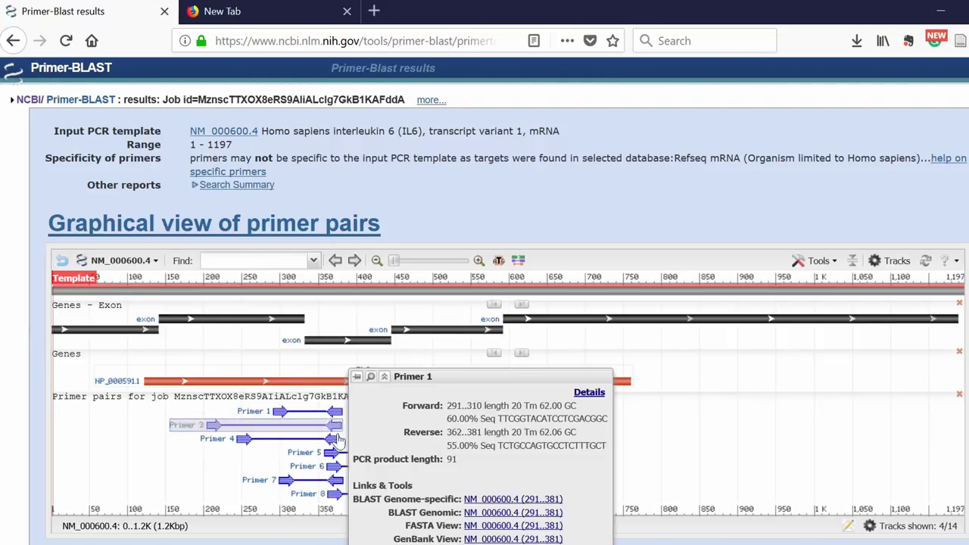
- Scroll to Primer pair 1's detailed report: a 91 bp product spanning a 1058 bp intron
{"action": "scroll", "coordinate": [600, 389], "scroll_direction": "down", "scroll_amount": 2}
{"action": "scroll", "coordinate": [600, 389], "scroll_direction": "down", "scroll_amount": 5}
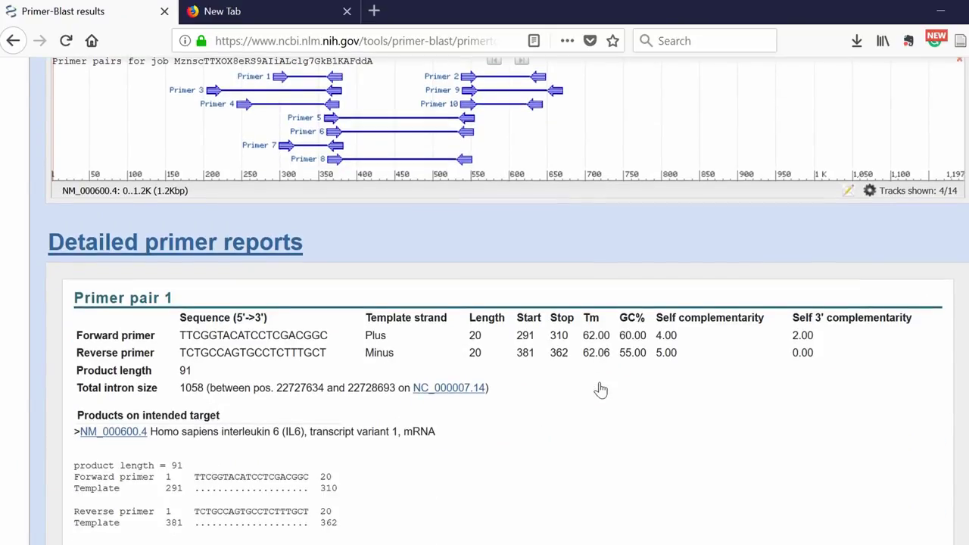
{"action": "scroll", "coordinate": [600, 389], "scroll_direction": "down", "scroll_amount": 2}
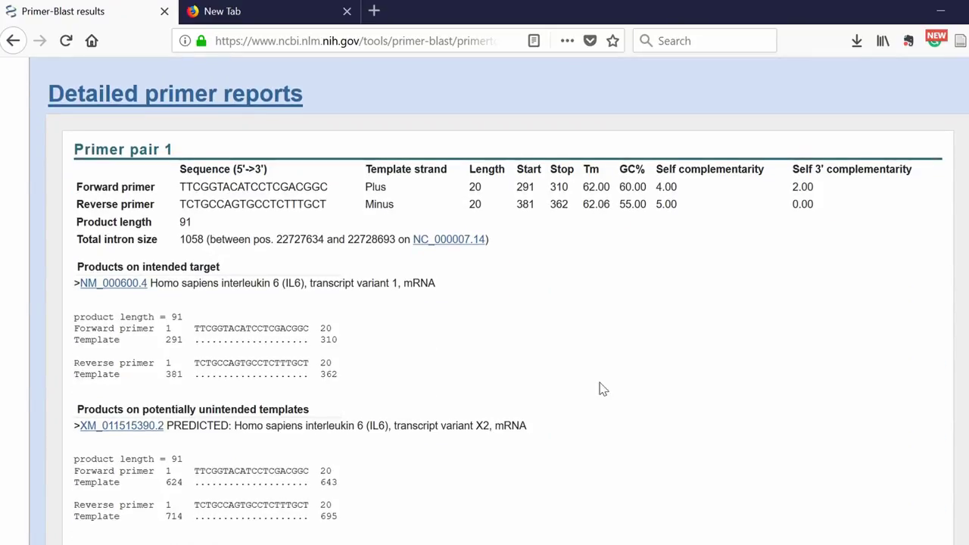
{"action": "scroll", "coordinate": [604, 389], "scroll_direction": "up", "scroll_amount": 1}
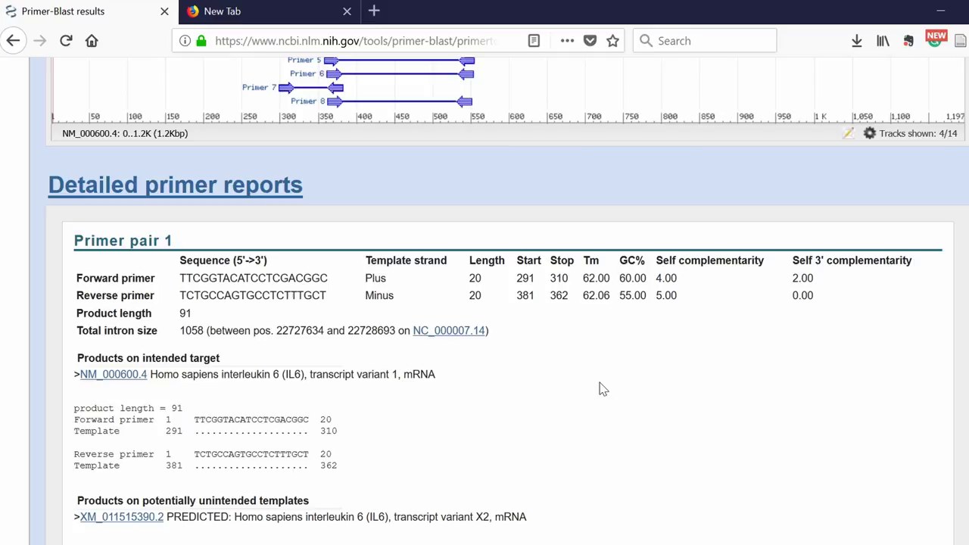
{"action": "scroll", "coordinate": [604, 390], "scroll_direction": "up", "scroll_amount": 1}
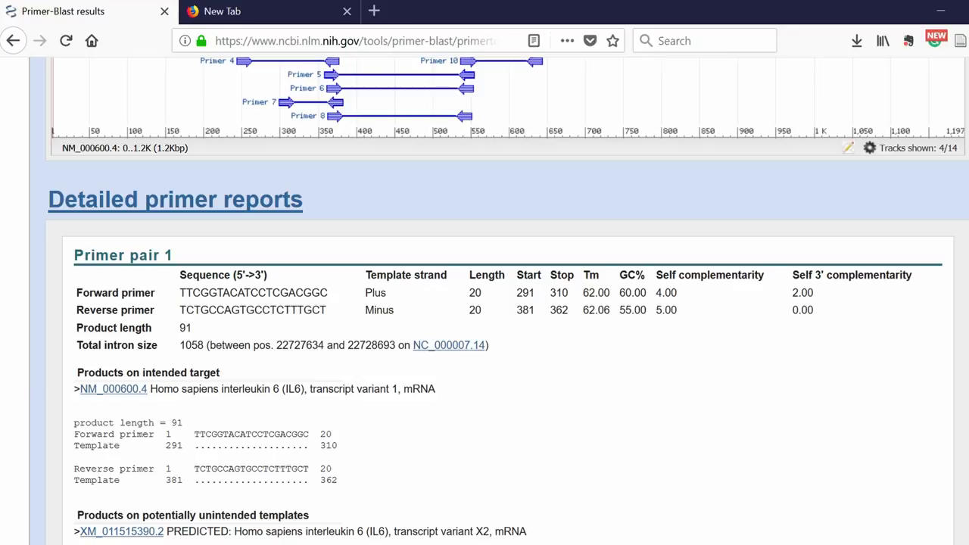
- Mark primer pair 1 on the exon tracks of the graphical view, then return to its detailed report
{"action": "scroll", "coordinate": [484, 303], "scroll_direction": "up", "scroll_amount": 5}
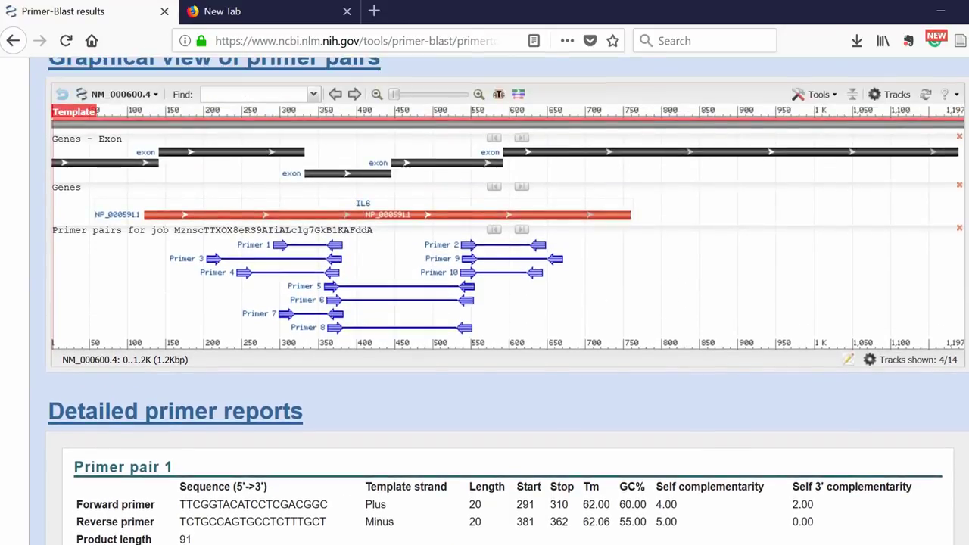
{"action": "scroll", "coordinate": [257, 326], "scroll_direction": "up", "scroll_amount": 1}
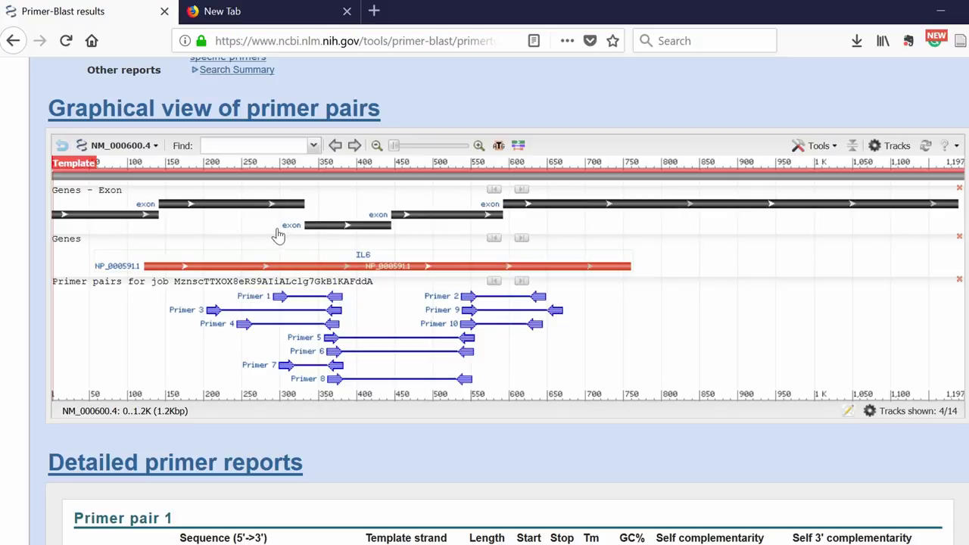
{"action": "left_click", "coordinate": [279, 297]}
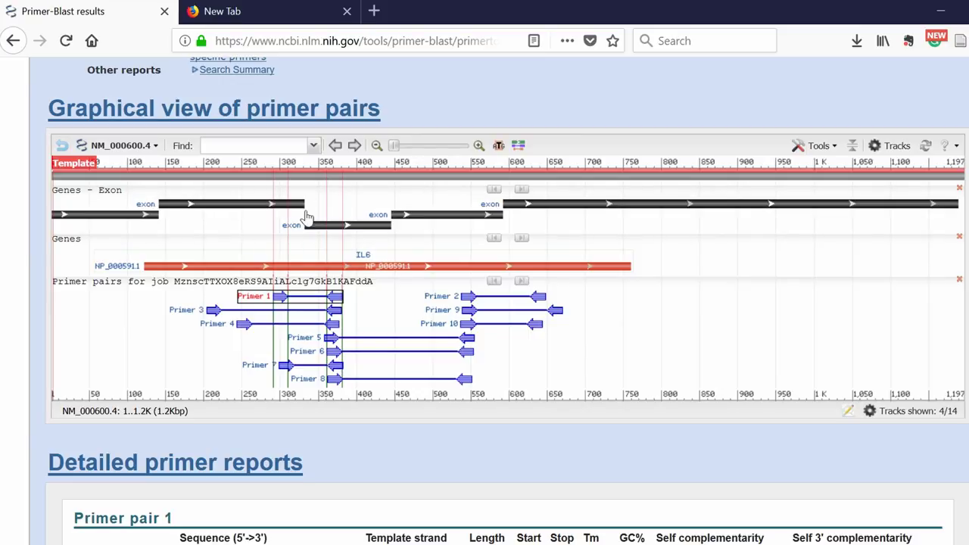
{"action": "scroll", "coordinate": [450, 346], "scroll_direction": "down", "scroll_amount": 3}
{"action": "scroll", "coordinate": [451, 346], "scroll_direction": "up", "scroll_amount": 3}
{"action": "mouse_move", "coordinate": [453, 344]}
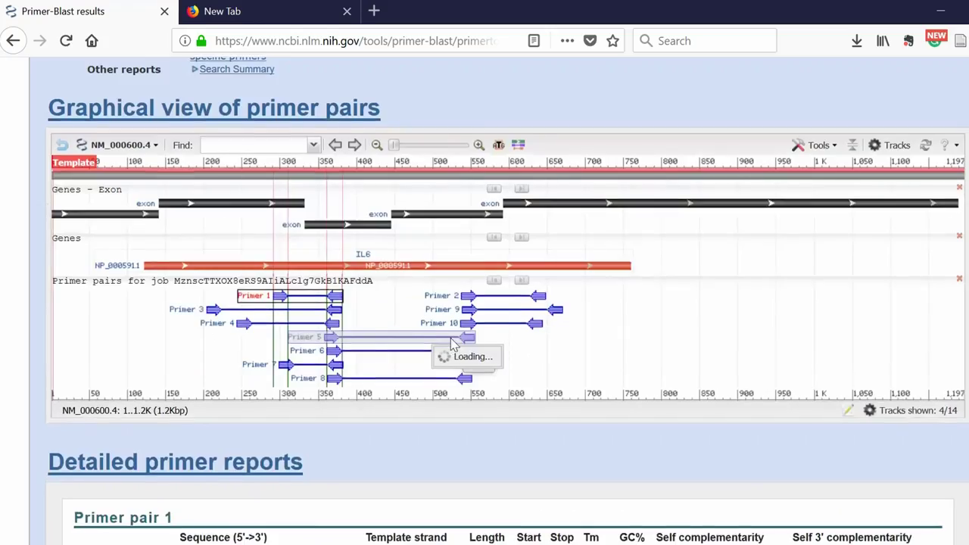
{"action": "scroll", "coordinate": [453, 344], "scroll_direction": "down", "scroll_amount": 3}
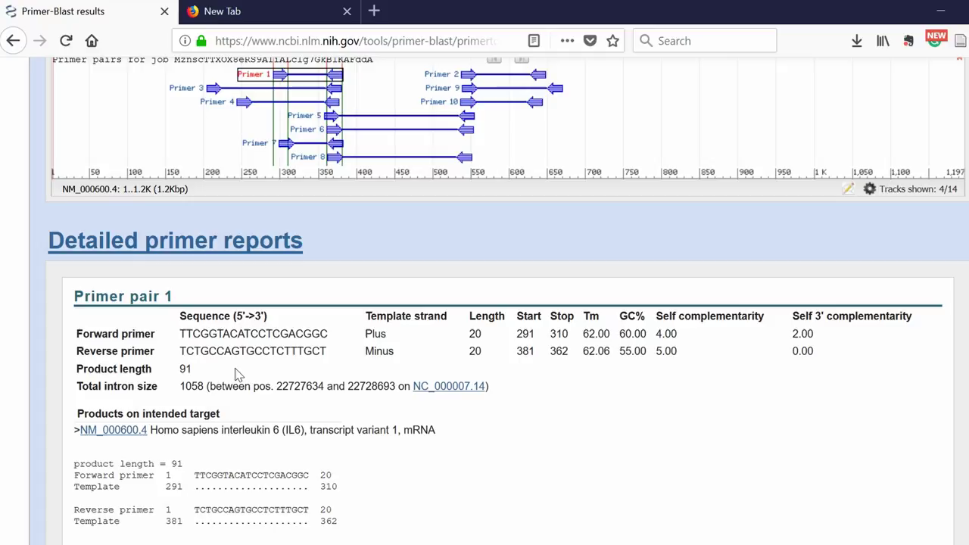
{"action": "scroll", "coordinate": [237, 375], "scroll_direction": "up", "scroll_amount": 1}
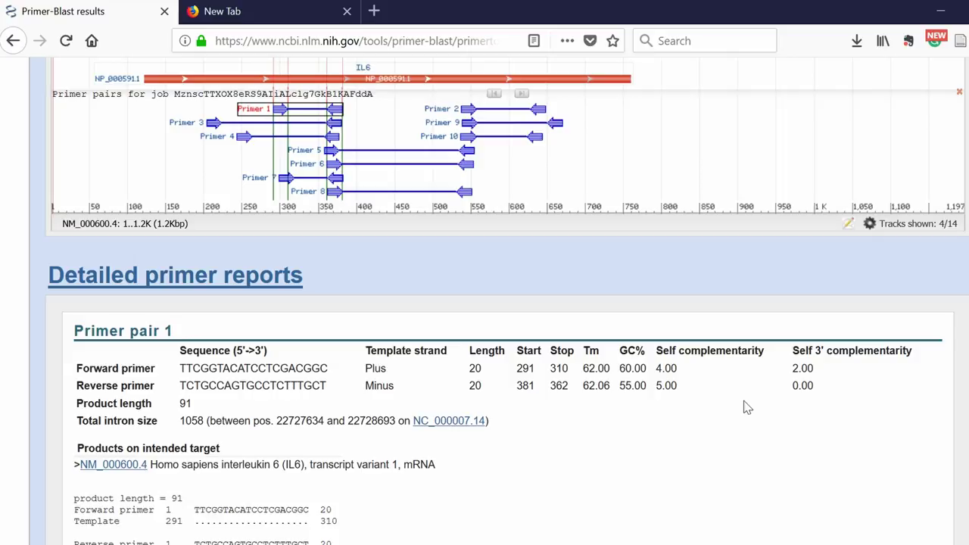
{"action": "scroll", "coordinate": [747, 407], "scroll_direction": "down", "scroll_amount": 1}
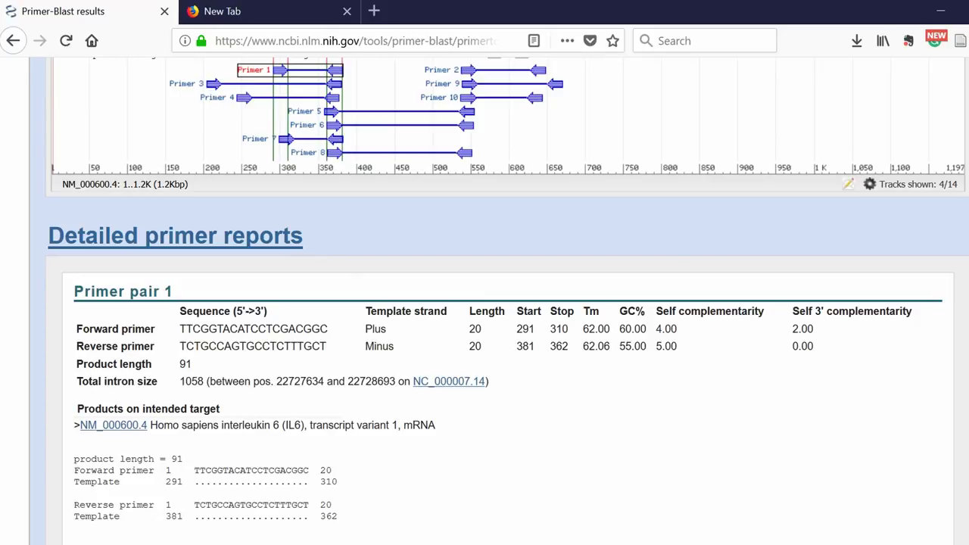
- Scroll through pair 1's unintended products, including the 91-bp XM_005249745.4 hit, then back up
{"action": "scroll", "coordinate": [507, 303], "scroll_direction": "down", "scroll_amount": 3}
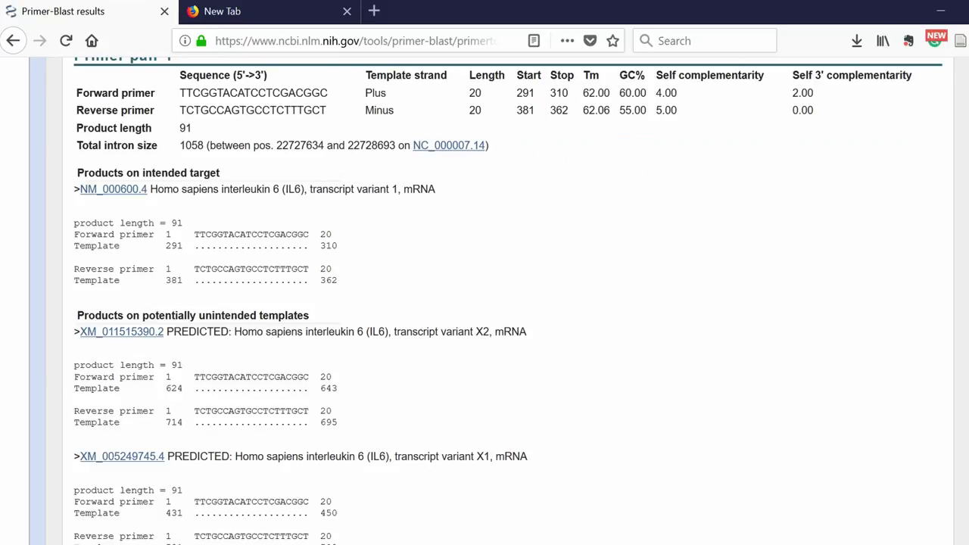
{"action": "scroll", "coordinate": [214, 492], "scroll_direction": "down", "scroll_amount": 1}
{"action": "scroll", "coordinate": [214, 492], "scroll_direction": "up", "scroll_amount": 1}
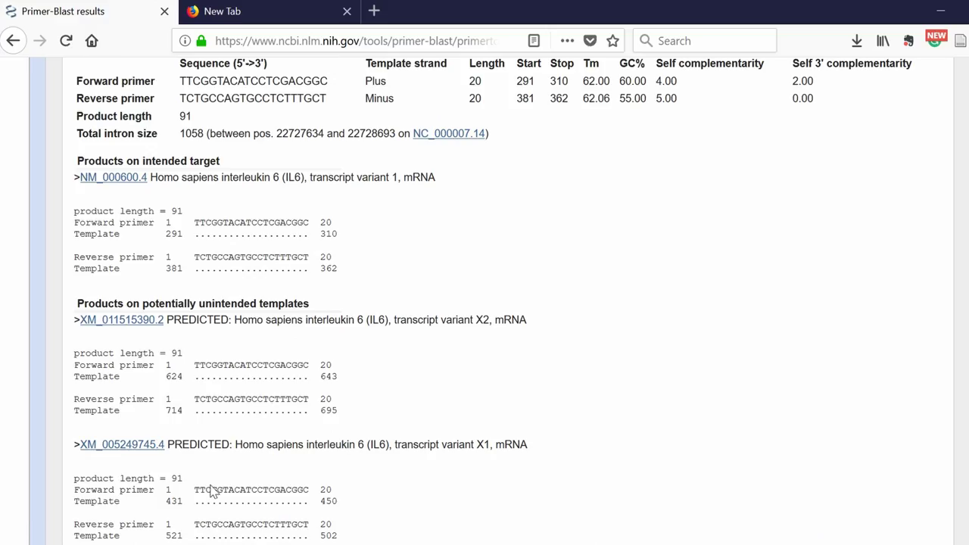